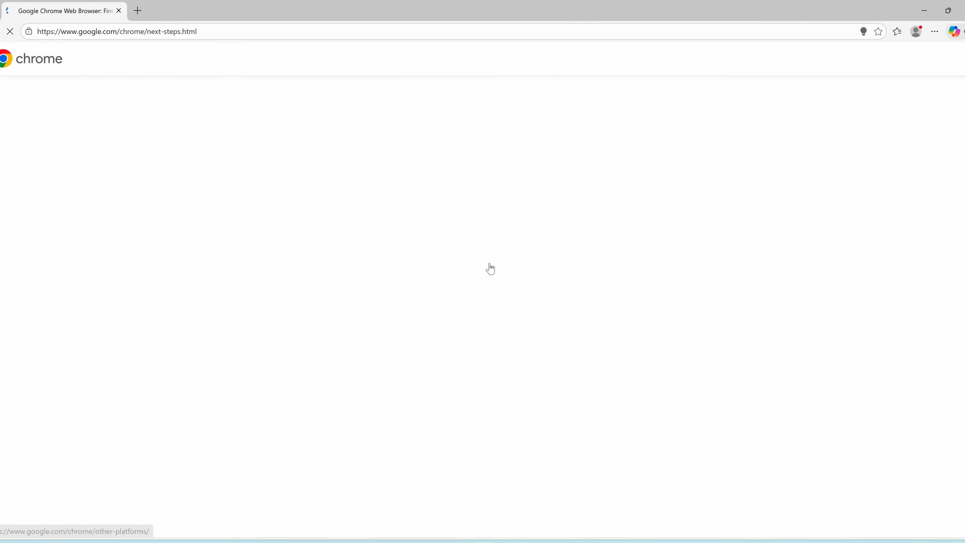
# Step: Move the ChromeSetup installer from Downloads into the Recycle Bin and bring up the bin's options
pyautogui.scroll(-4, 513, 276)
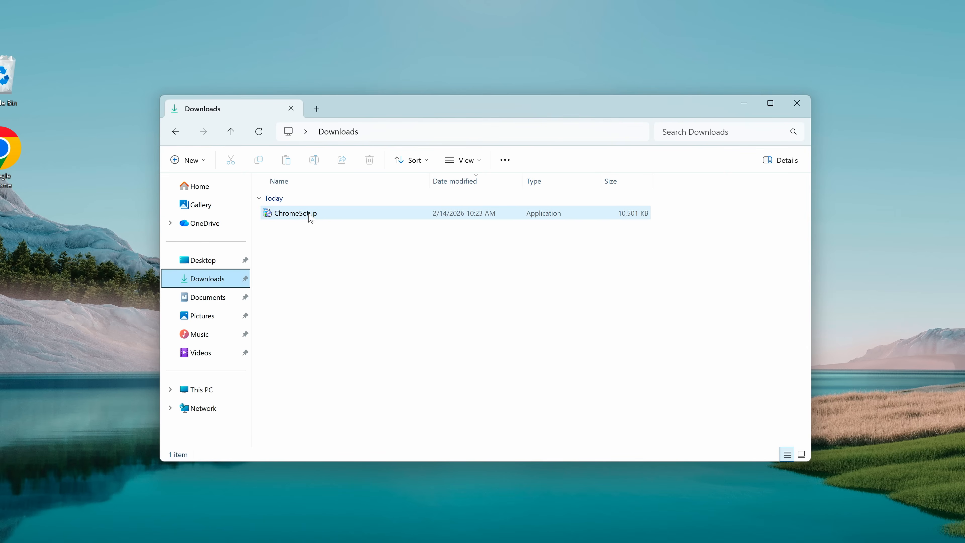
pyautogui.moveTo(308, 217); pyautogui.dragTo(7, 87)
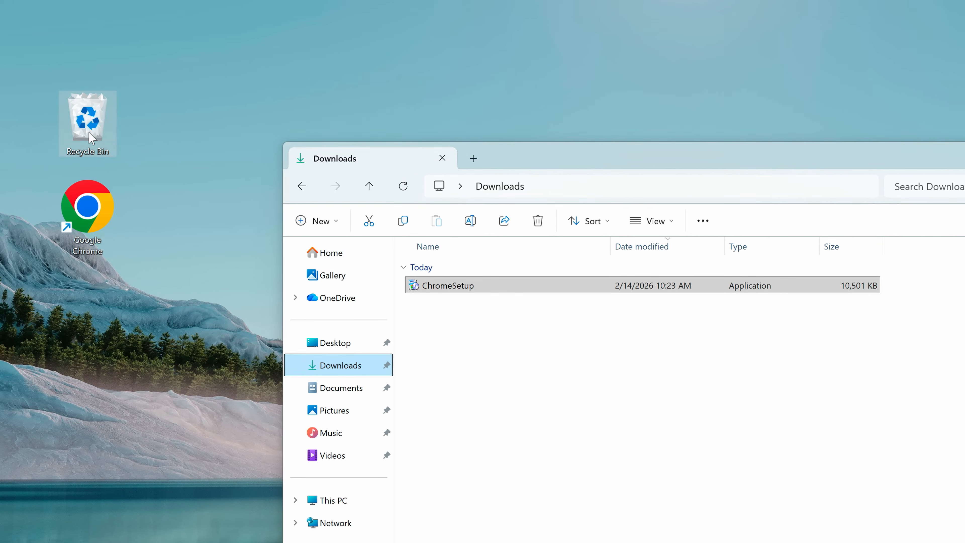
pyautogui.moveTo(92, 139); pyautogui.dragTo(91, 134)
pyautogui.rightClick(91, 129)
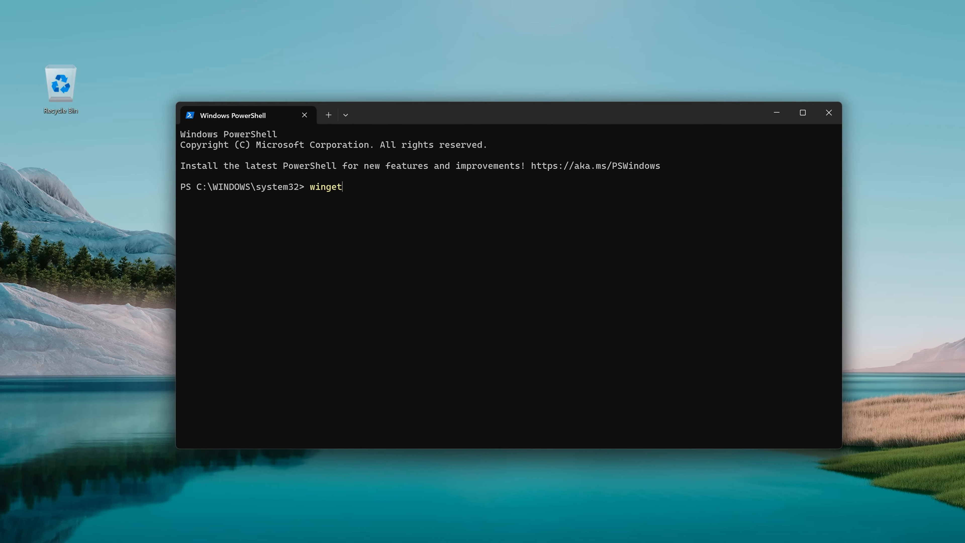
# Step: Check the installed winget version in PowerShell with winget --version
pyautogui.write('--version')
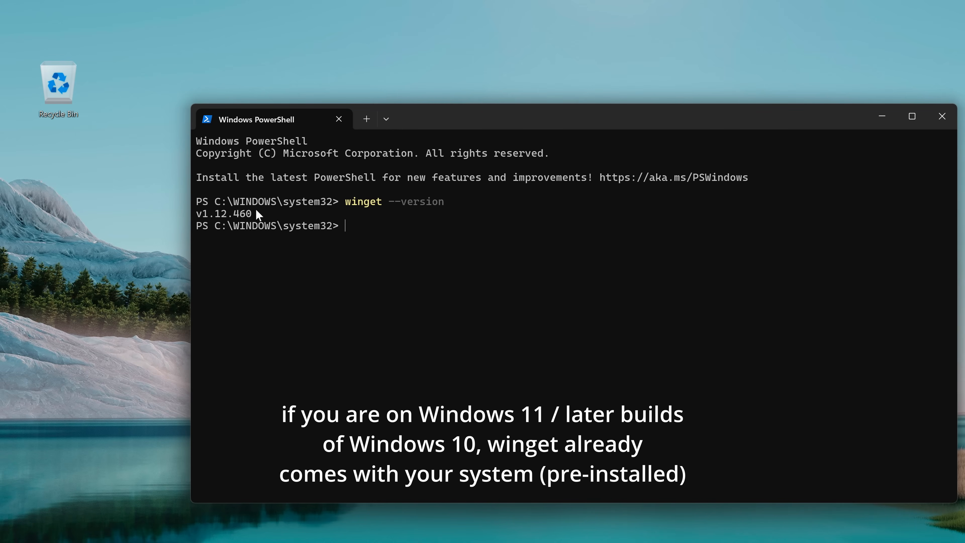
pyautogui.moveTo(257, 212); pyautogui.dragTo(198, 212)
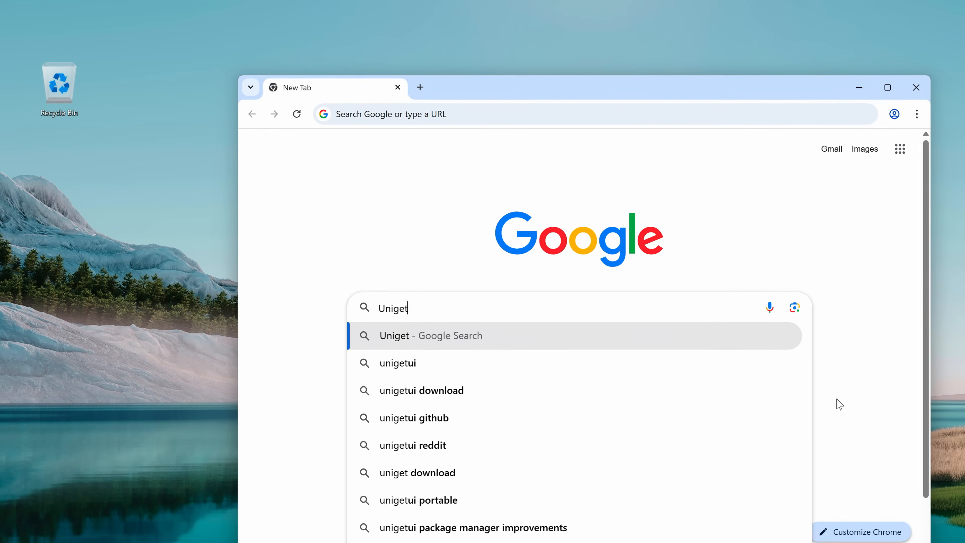
# Step: Search Google for UnigetUI in Chrome
pyautogui.write('UI')
pyautogui.press('capslock')
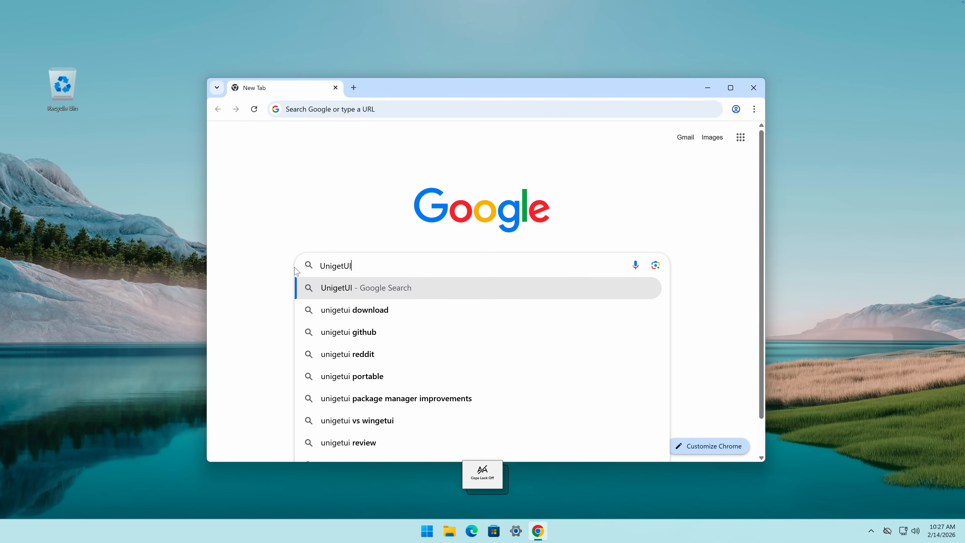
pyautogui.press('Return')
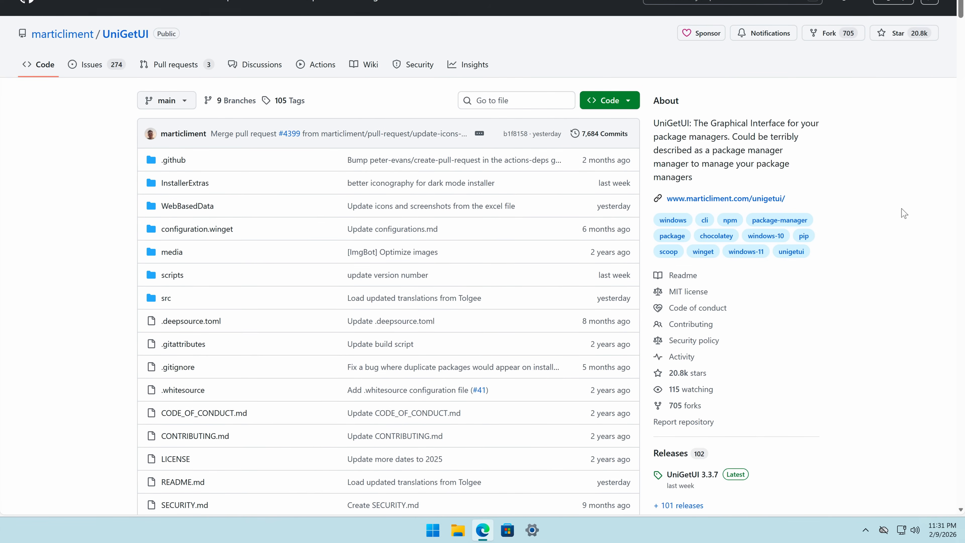
# Step: Look over the UniGetUI repository on GitHub, download UniGetUI.Installer.exe from the latest release's assets, and close the browser
pyautogui.scroll(-15, 900, 211)
pyautogui.scroll(10, 812, 268)
pyautogui.scroll(8, 813, 267)
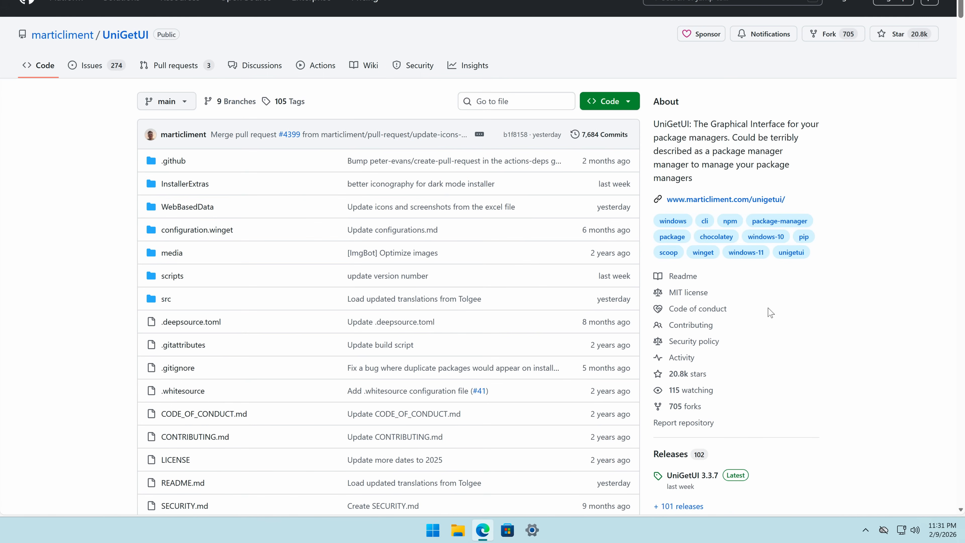
pyautogui.scroll(-10, 769, 310)
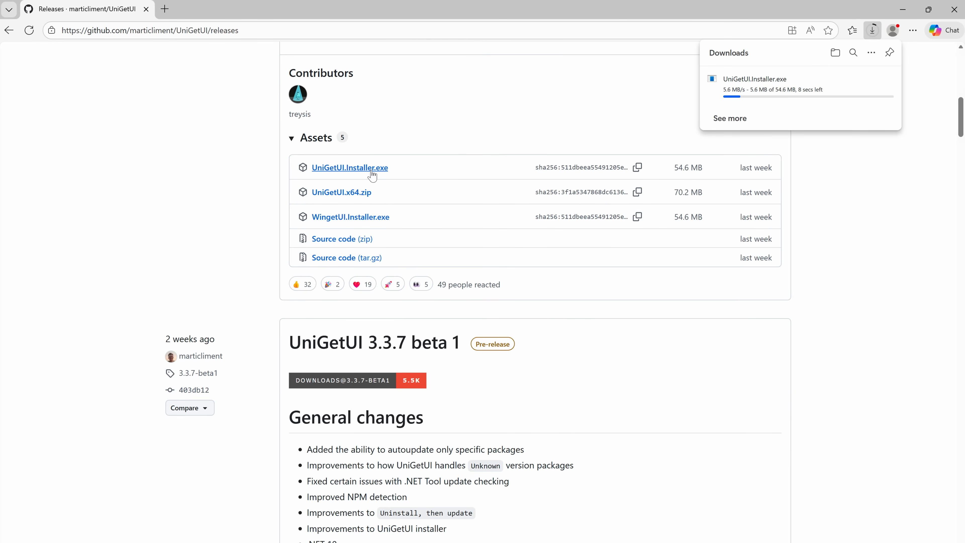
pyautogui.click(954, 9)
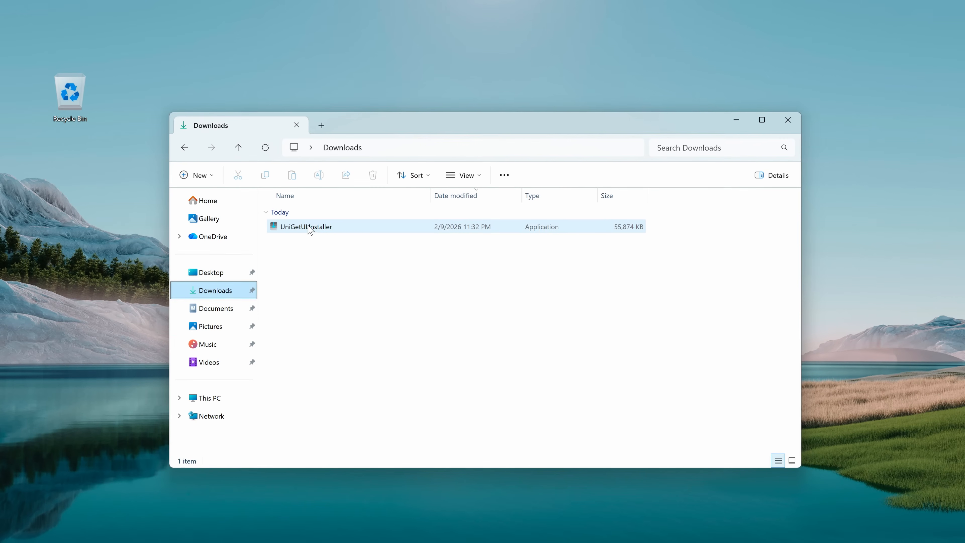
# Step: Run the UniGetUI installer from the Downloads folder and allow it to make changes to the device
pyautogui.doubleClick(309, 221)
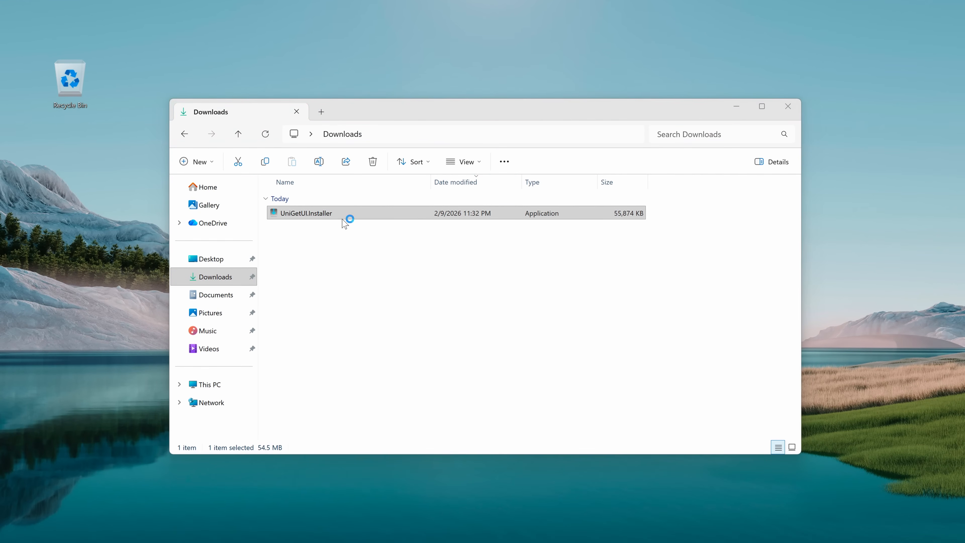
pyautogui.click(479, 269)
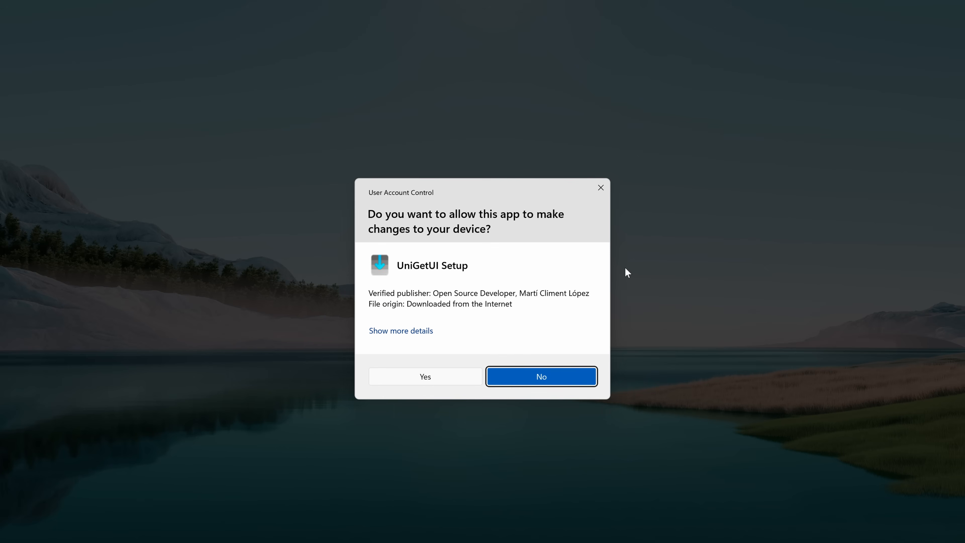
pyautogui.click(452, 376)
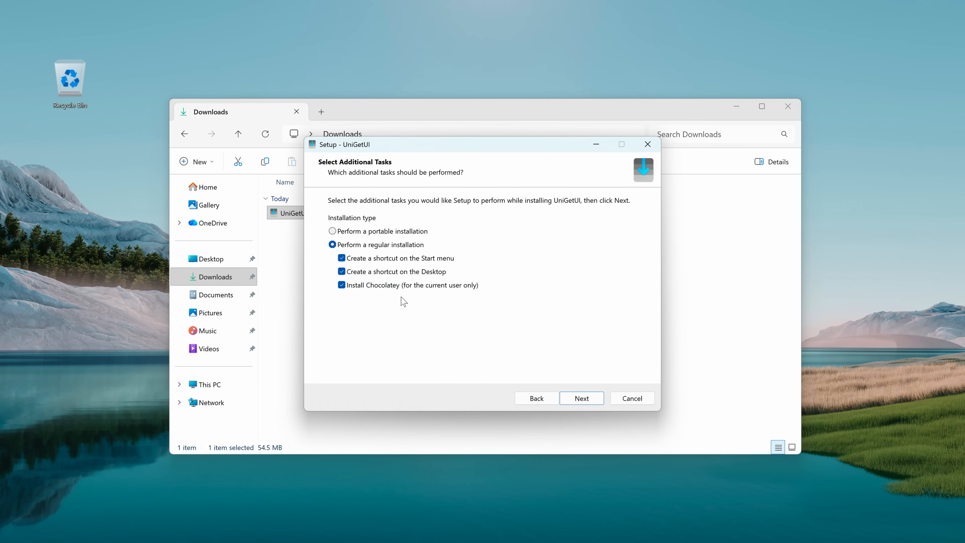
# Step: Exclude the Start menu shortcut, Desktop shortcut and Chocolatey from the regular UniGetUI installation and start installing
pyautogui.click(376, 258)
pyautogui.click(376, 272)
pyautogui.click(376, 285)
pyautogui.click(582, 398)
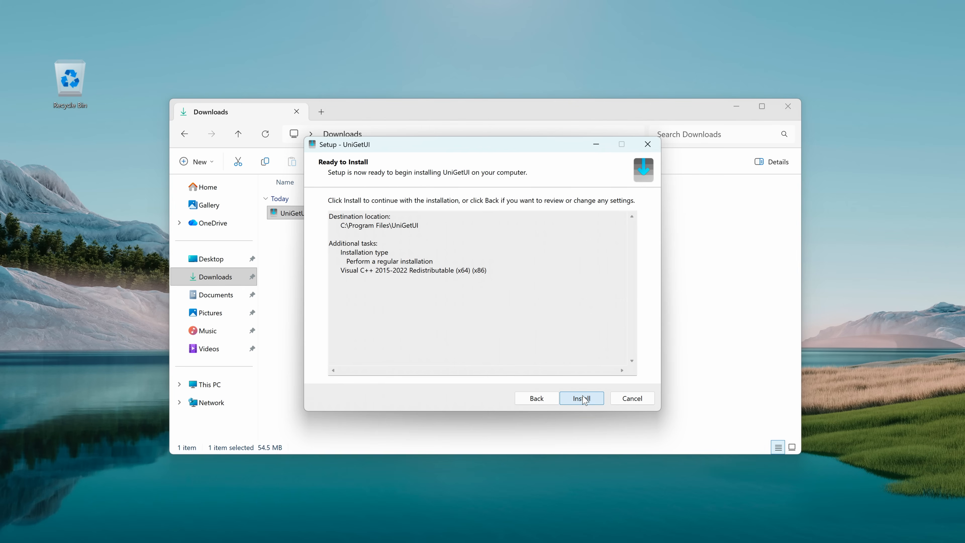
pyautogui.click(582, 398)
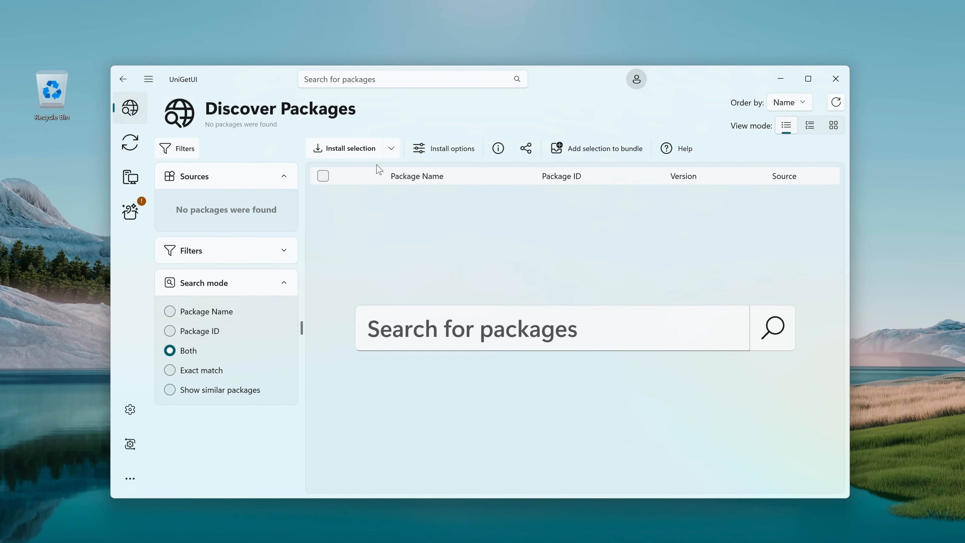
# Step: Search the packages for firefox and restrict the sources to WinGet by excluding Chocolatey and PowerShell 5.x
pyautogui.click(500, 337)
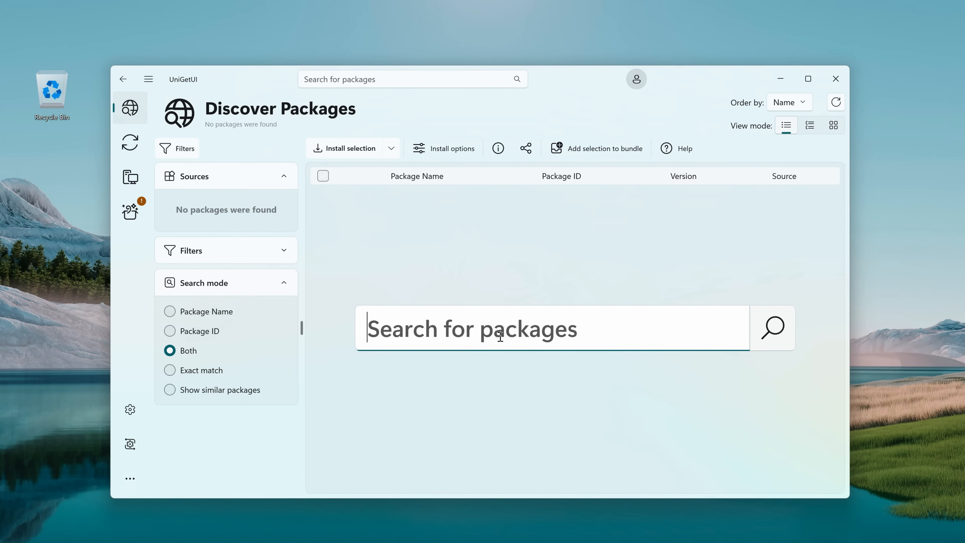
pyautogui.write('firefox')
pyautogui.press('Return')
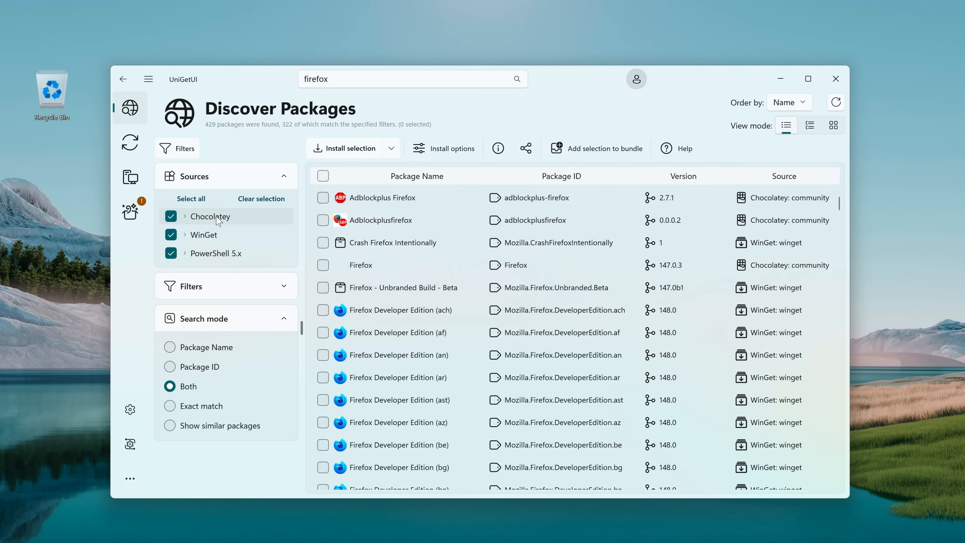
pyautogui.click(171, 216)
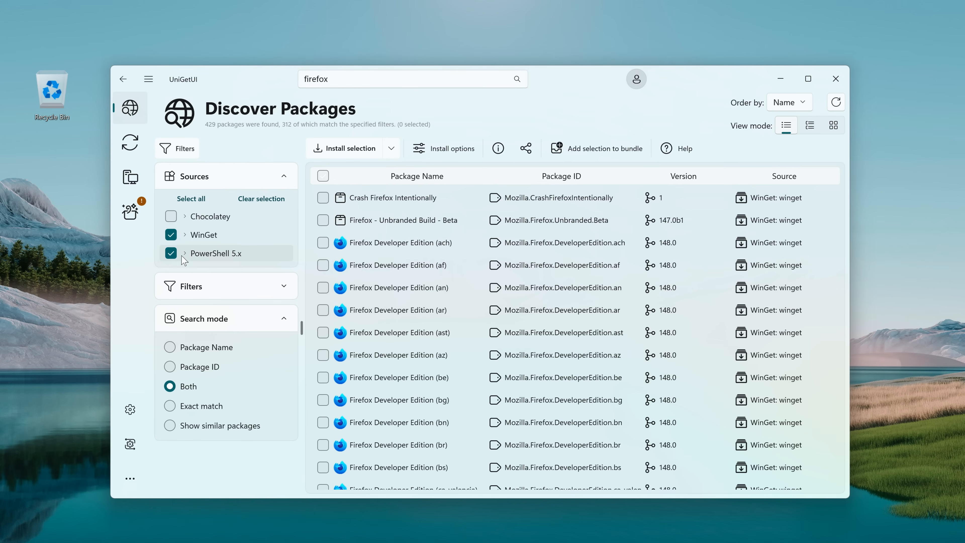
pyautogui.click(171, 253)
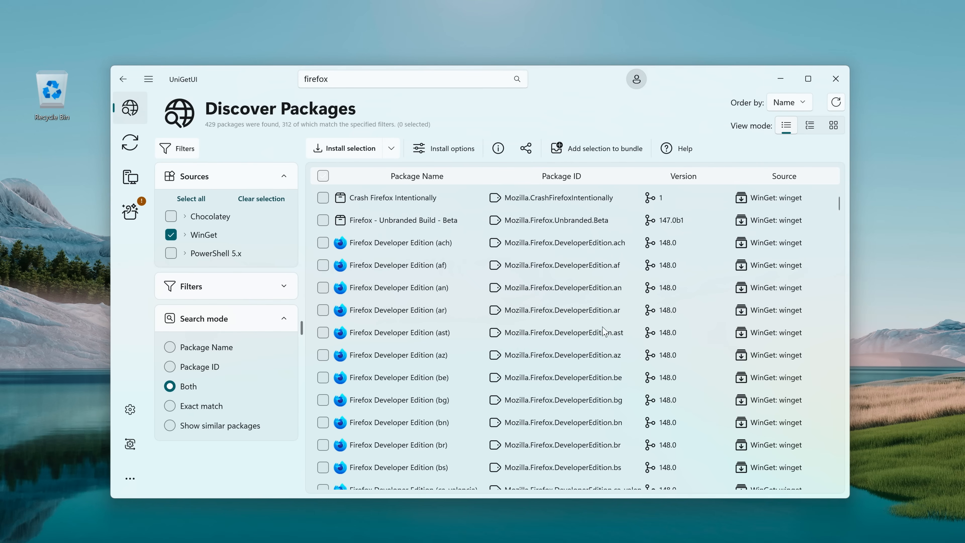
# Step: Install the Mozilla Firefox (en-US) package and allow UniGetUI Elevator to make changes
pyautogui.moveTo(838, 205); pyautogui.dragTo(818, 296)
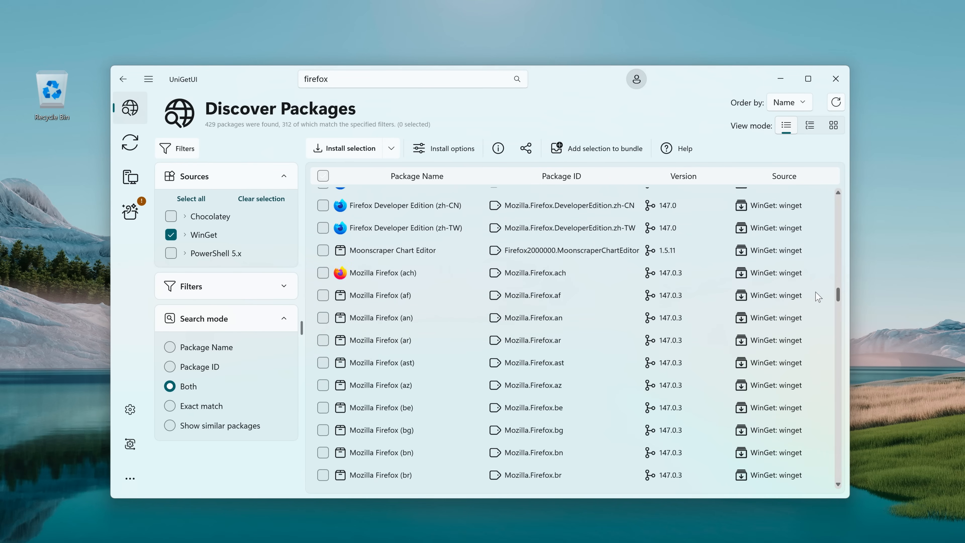
pyautogui.scroll(-5, 411, 371)
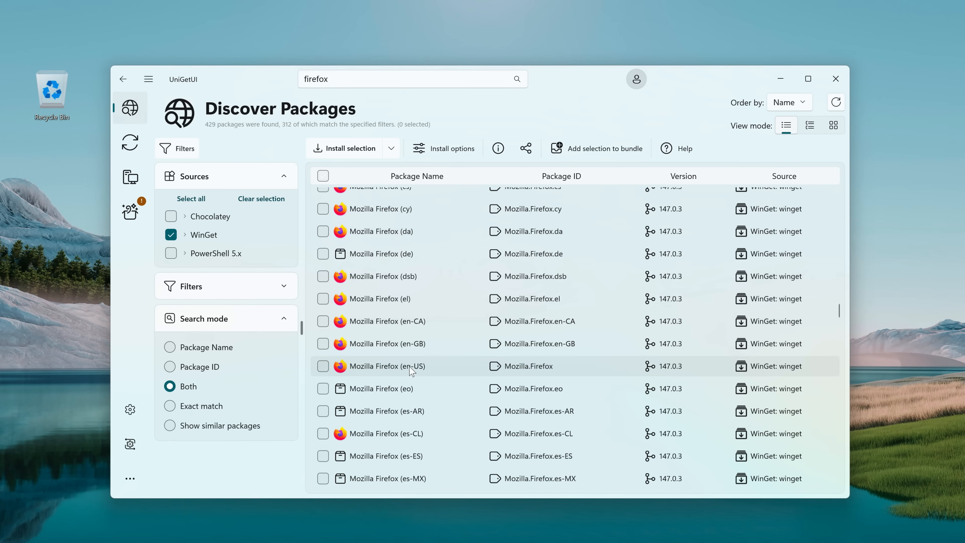
pyautogui.click(323, 367)
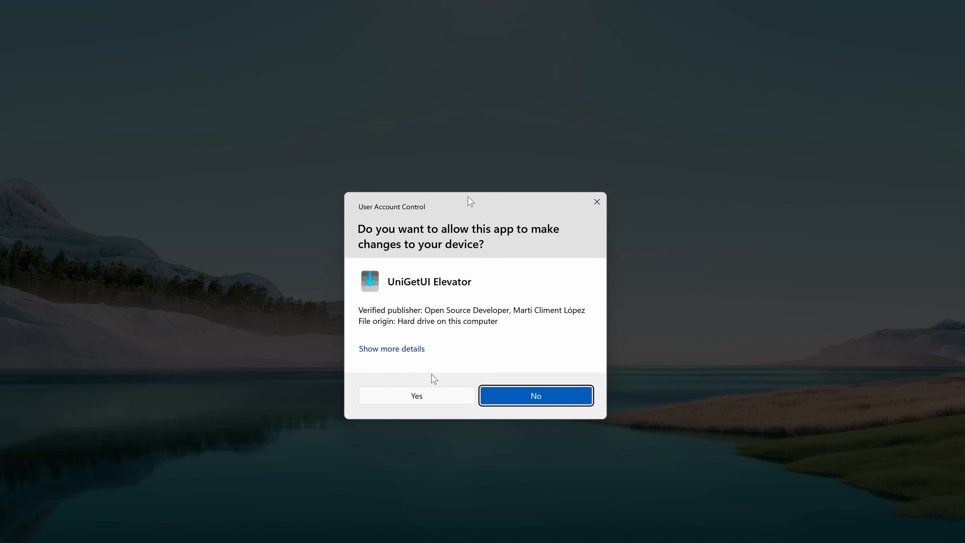
pyautogui.click(418, 397)
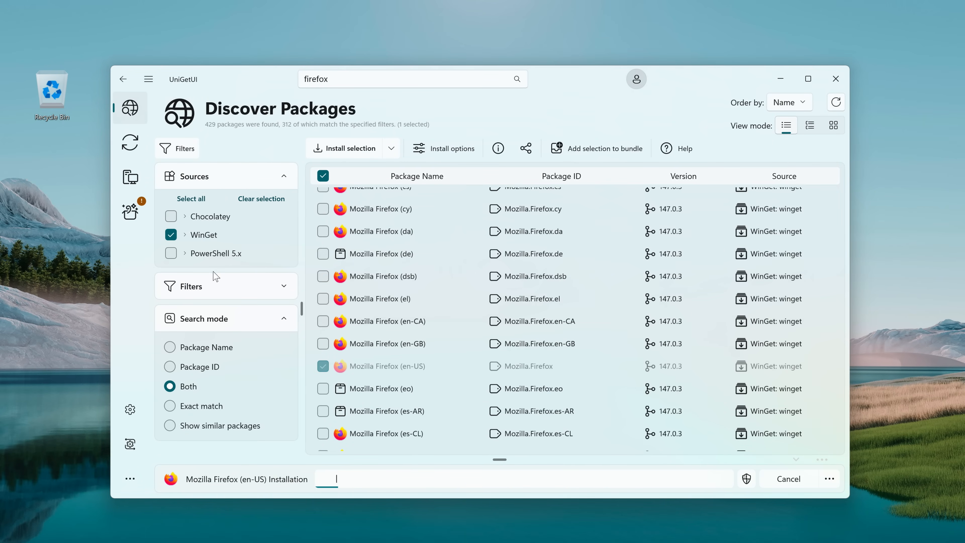
# Step: Expand the package filter options to review them, and dismiss the UniGetUI notification
pyautogui.click(283, 285)
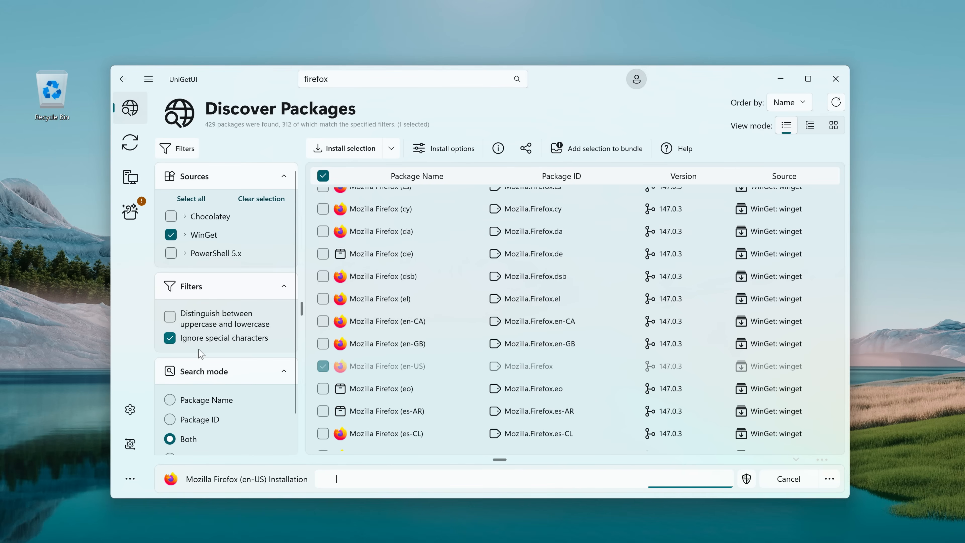
pyautogui.scroll(-2, 220, 397)
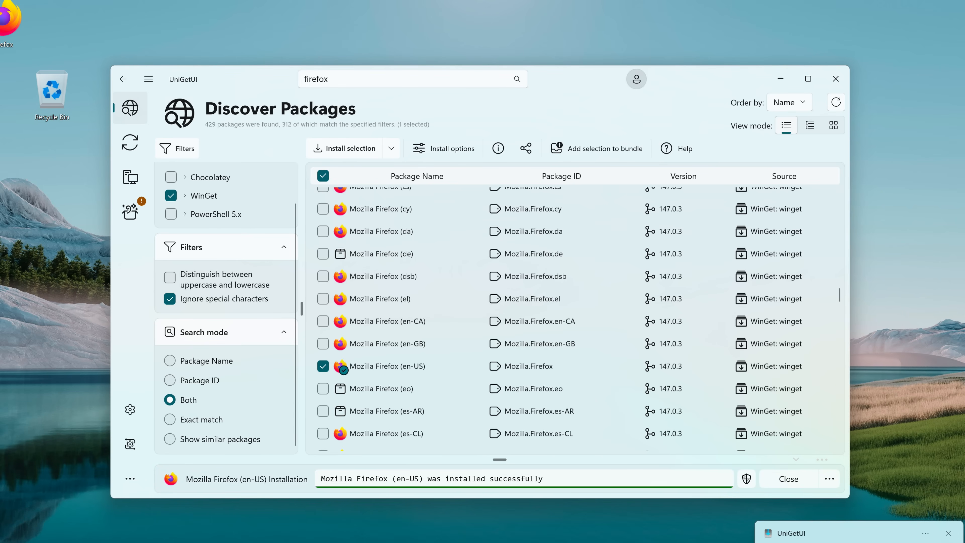
pyautogui.click(949, 533)
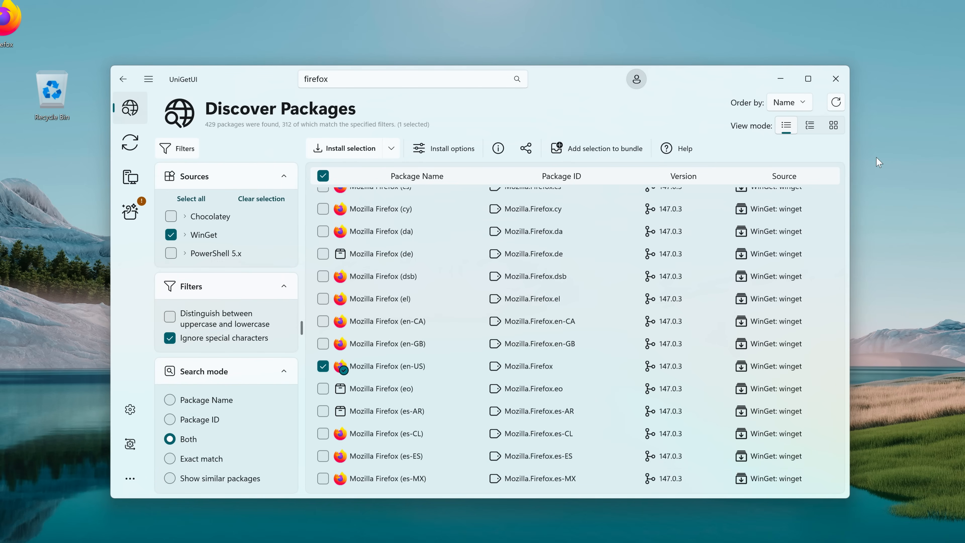
pyautogui.moveTo(682, 85); pyautogui.dragTo(761, 63)
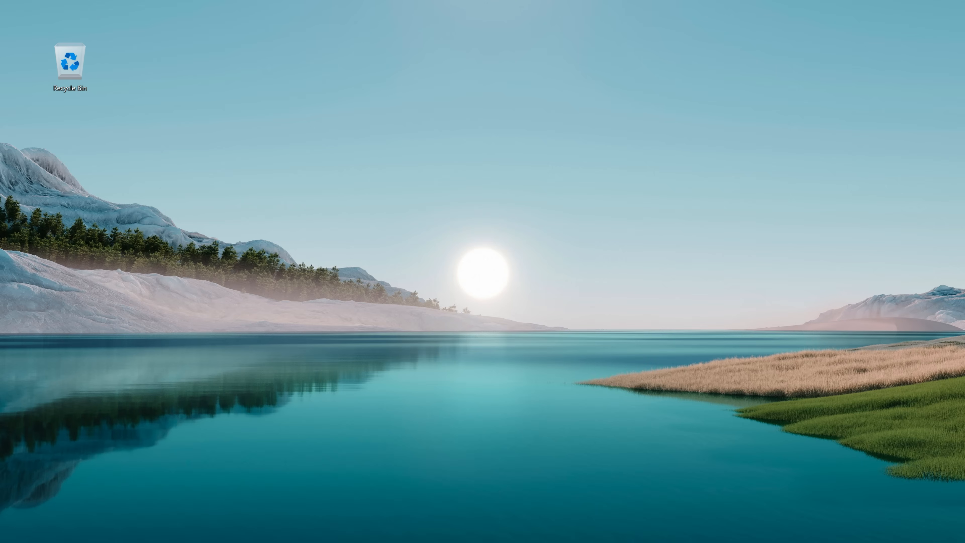
# Step: Search for winamp among the discoverable packages
pyautogui.press('super')
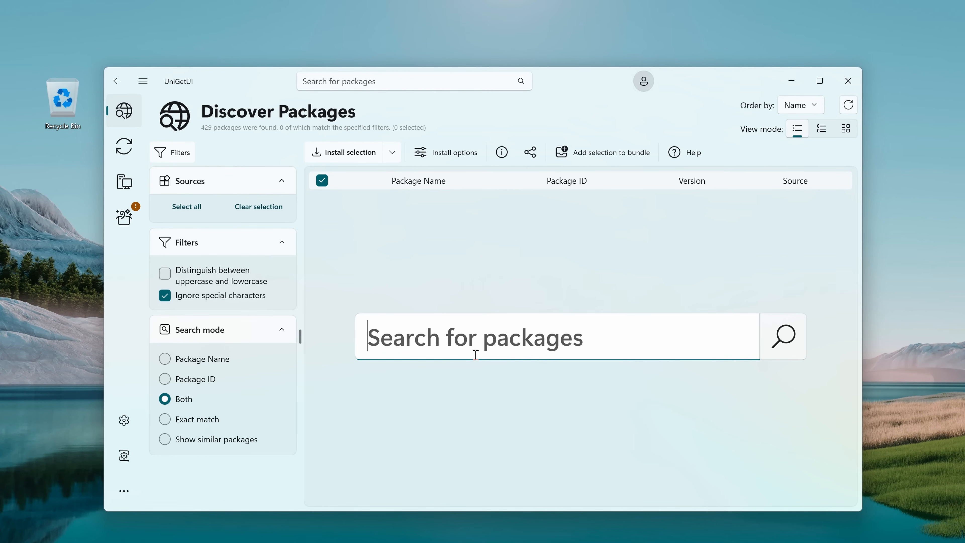
pyautogui.write('winamp')
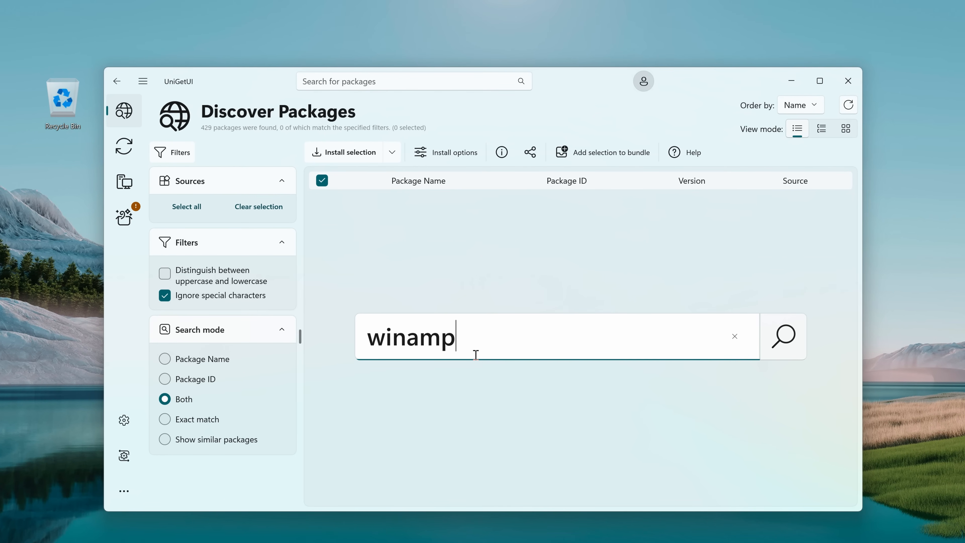
pyautogui.press('Return')
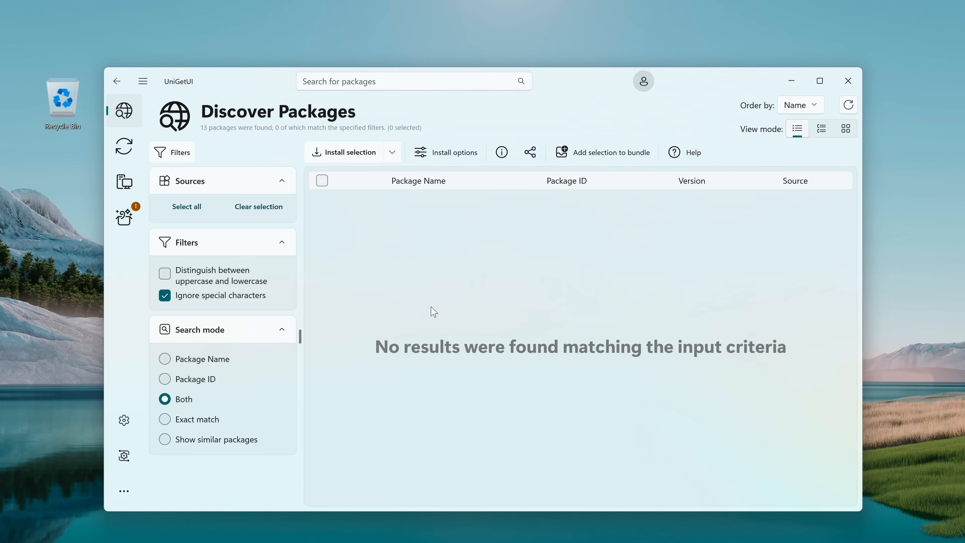
# Step: Update all packages with available updates and allow UniGetUI Elevator to make changes
pyautogui.click(125, 147)
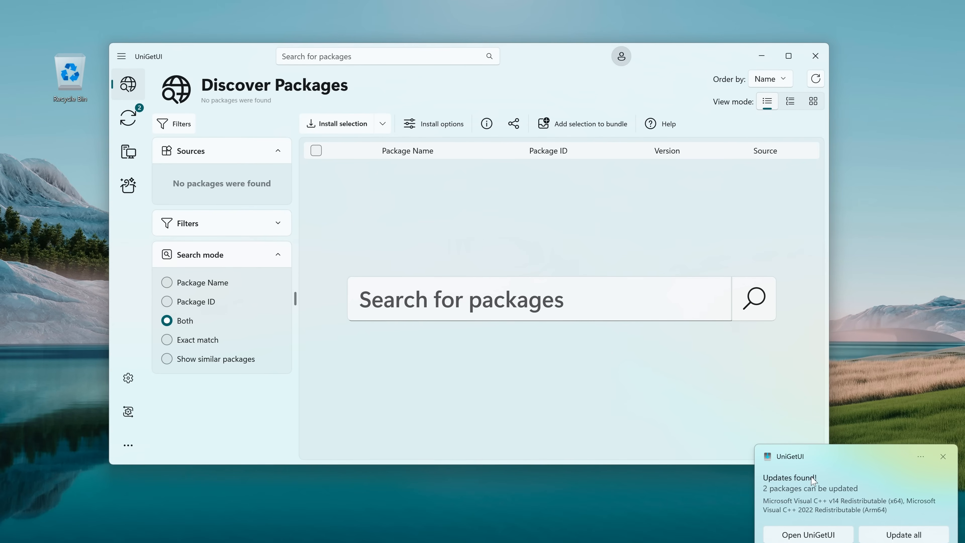
pyautogui.click(900, 524)
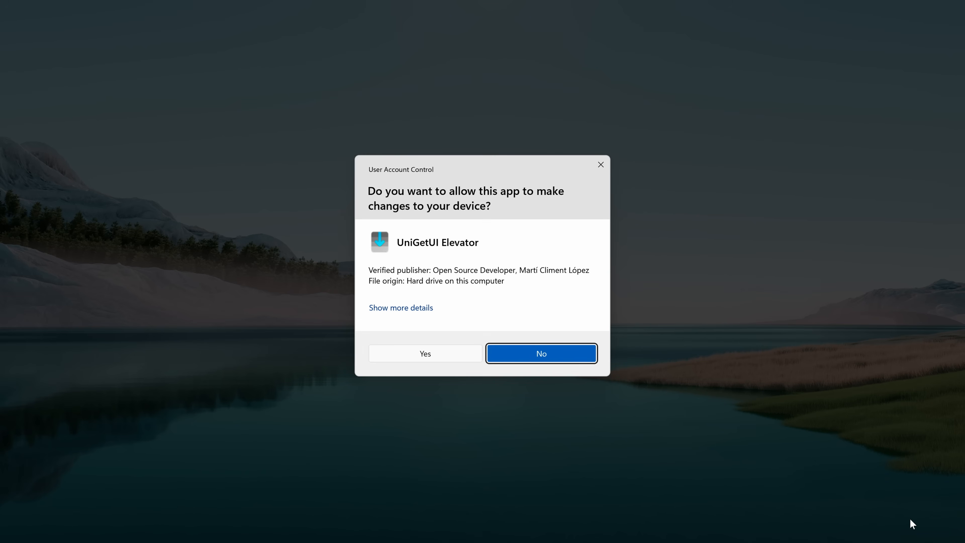
pyautogui.click(449, 359)
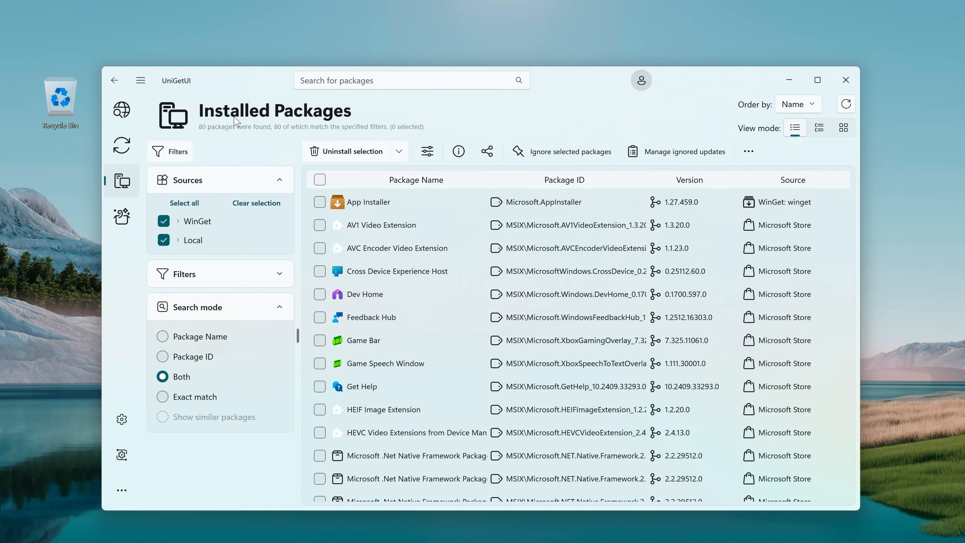
# Step: Uninstall Game Bar from the installed packages and confirm the removal
pyautogui.scroll(-5, 398, 252)
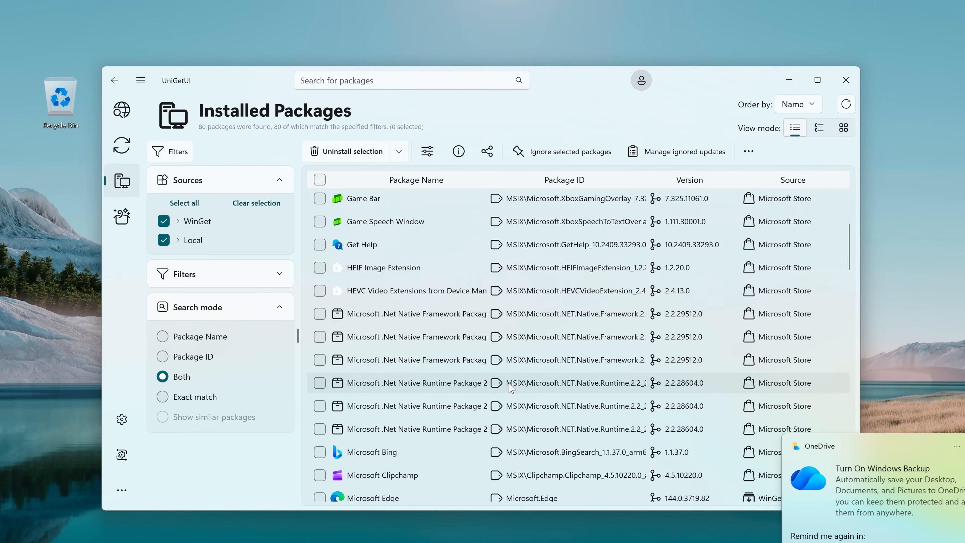
pyautogui.scroll(5, 321, 380)
pyautogui.click(319, 340)
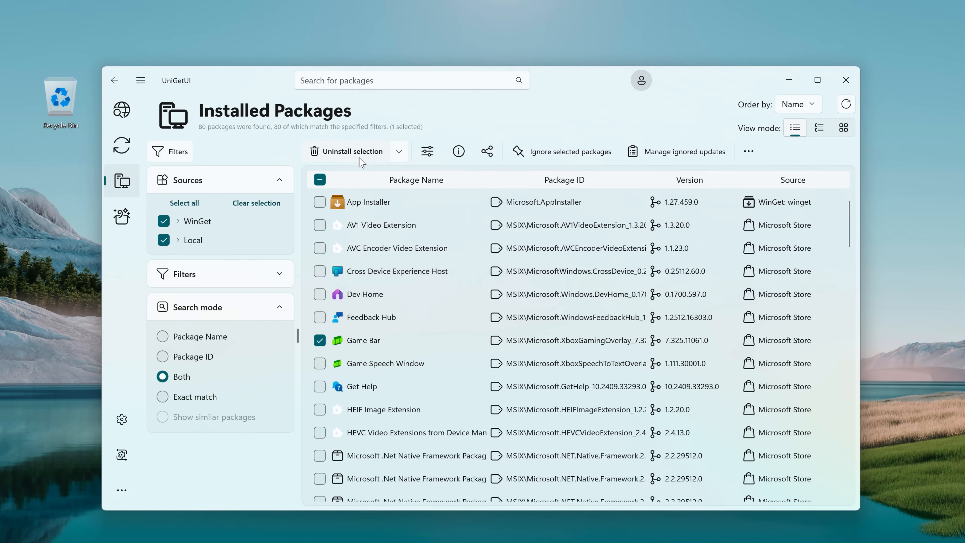
pyautogui.click(353, 151)
pyautogui.click(445, 320)
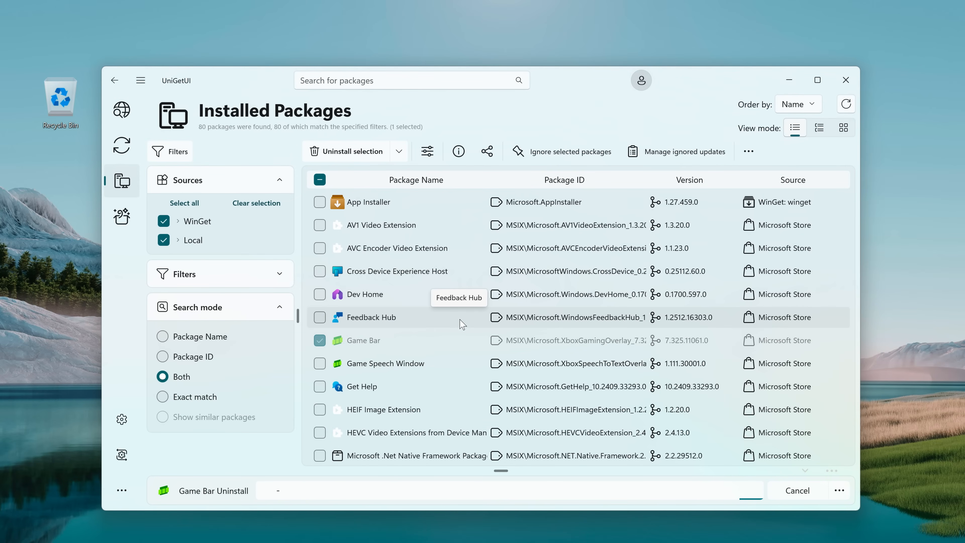
# Step: Select both Microsoft Edge entries among the installed packages and clear their selection again
pyautogui.scroll(-8, 457, 304)
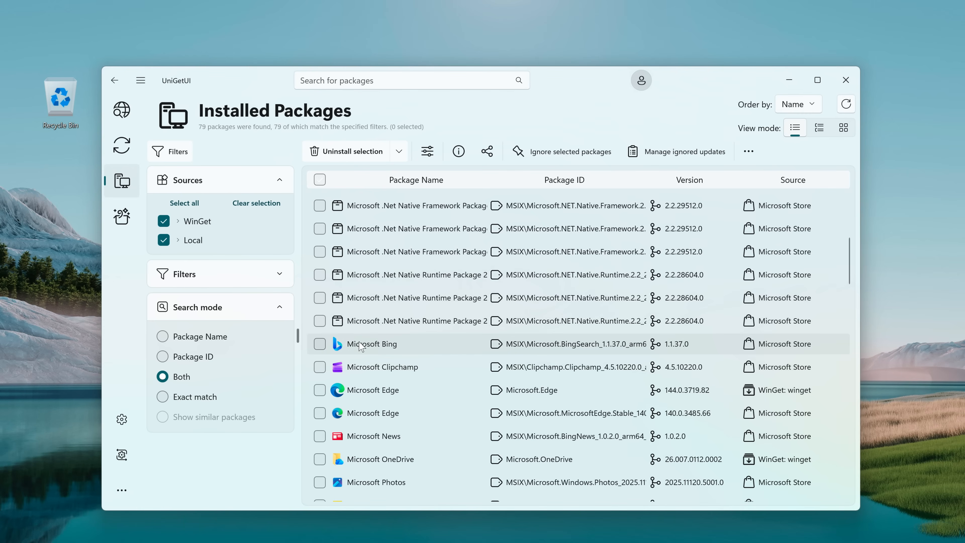
pyautogui.click(318, 414)
pyautogui.click(323, 390)
pyautogui.click(320, 392)
pyautogui.click(319, 413)
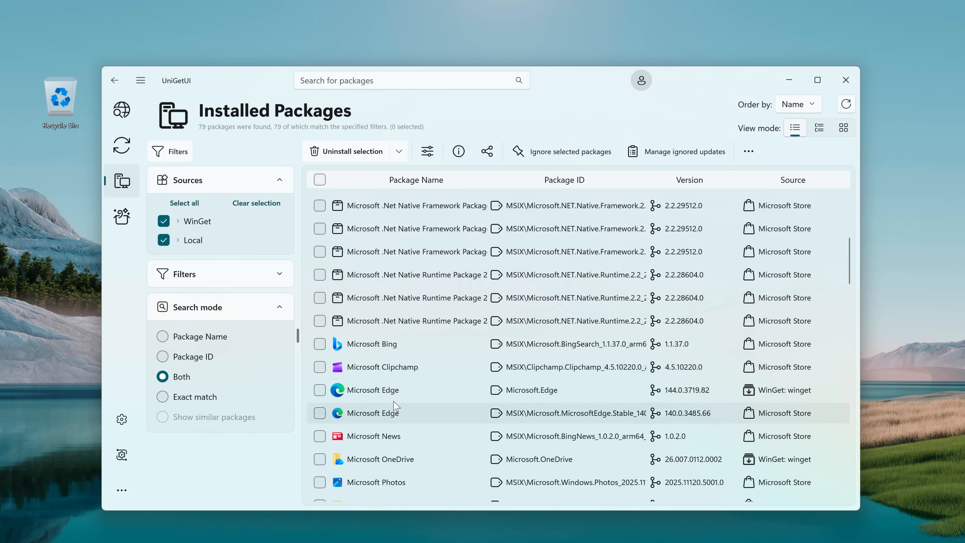
pyautogui.scroll(-5, 394, 403)
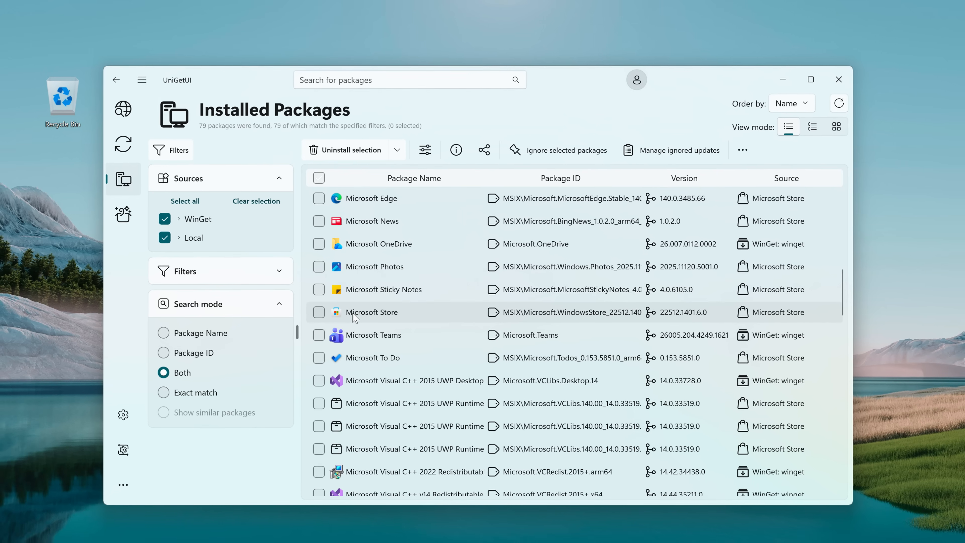
pyautogui.scroll(7, 435, 313)
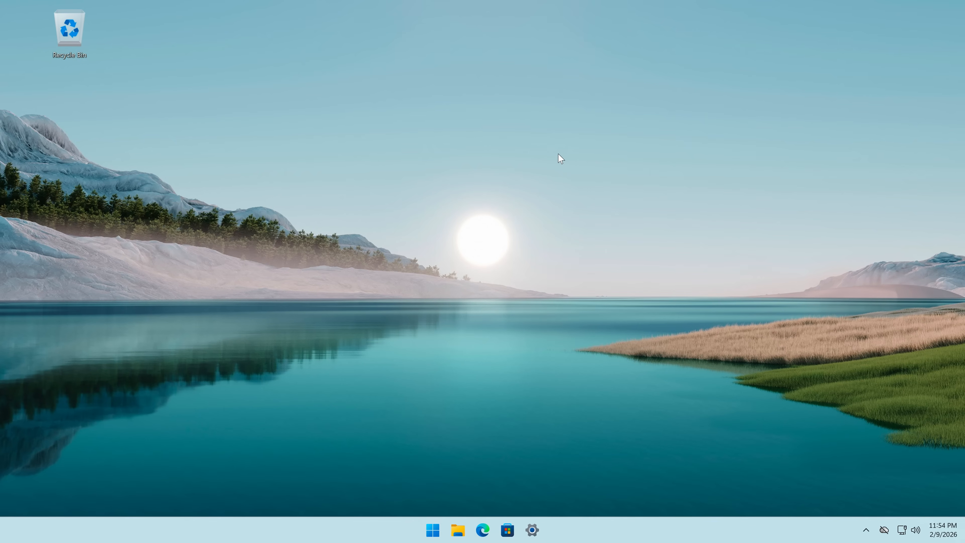